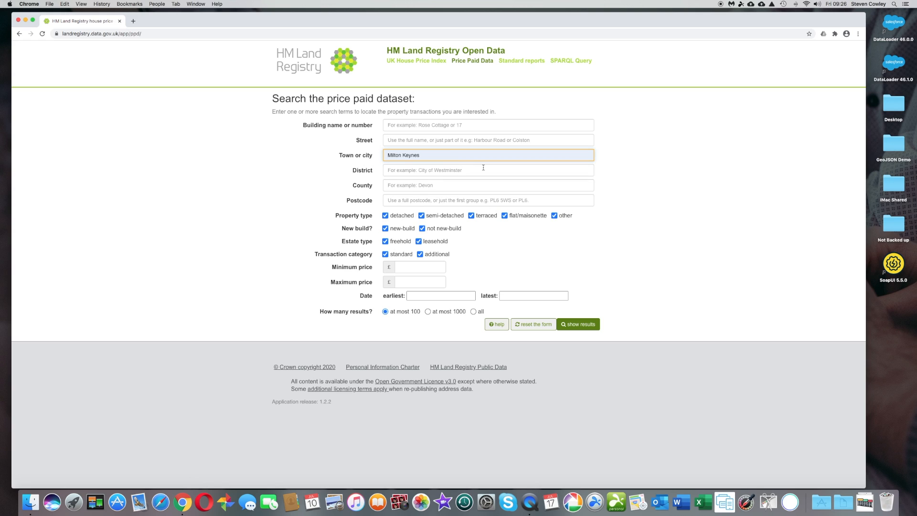
Exclude other property types and additional transactions from the Milton Keynes search, and set the latest date to 31 December 2019
{"action": "left_click", "coordinate": [554, 216]}
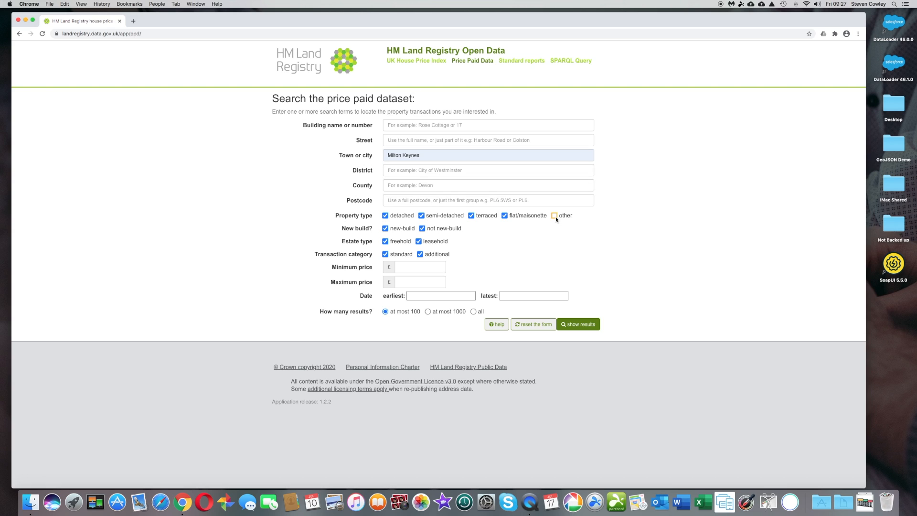
{"action": "left_click", "coordinate": [509, 298]}
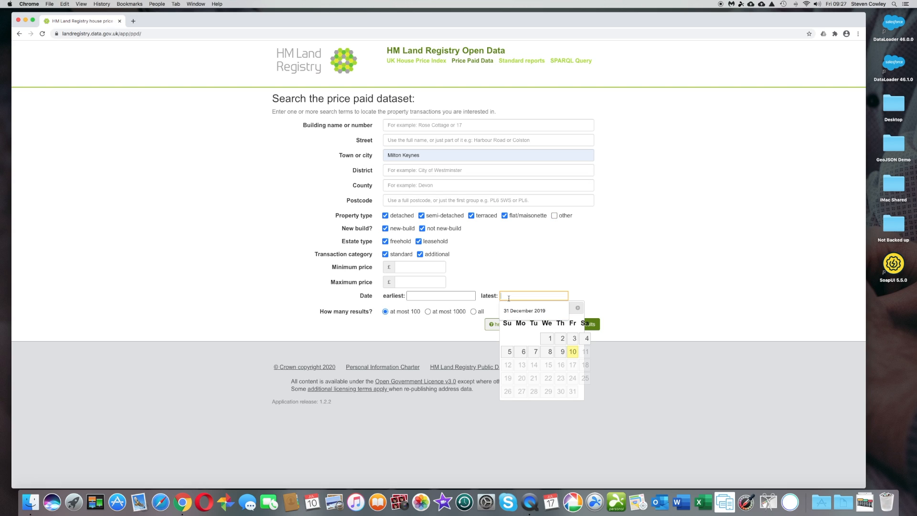
{"action": "left_click", "coordinate": [516, 310]}
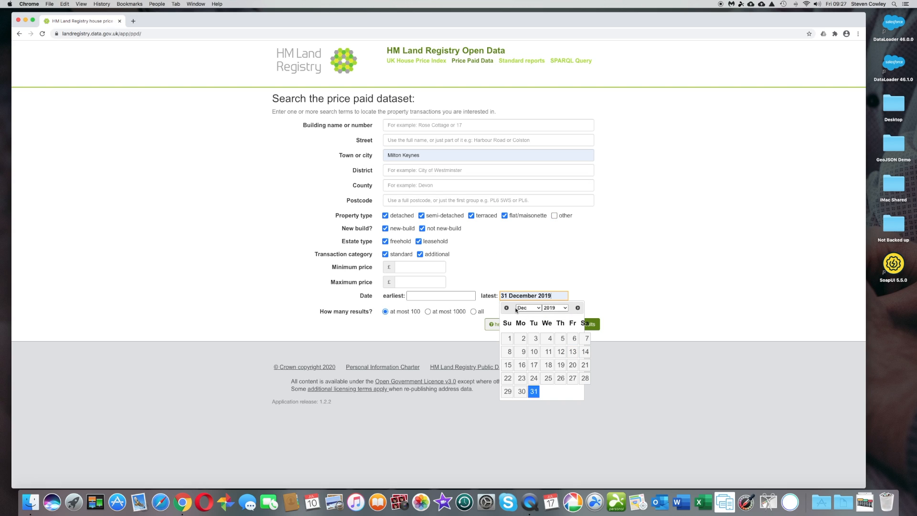
{"action": "left_click", "coordinate": [536, 251]}
{"action": "left_click", "coordinate": [420, 254]}
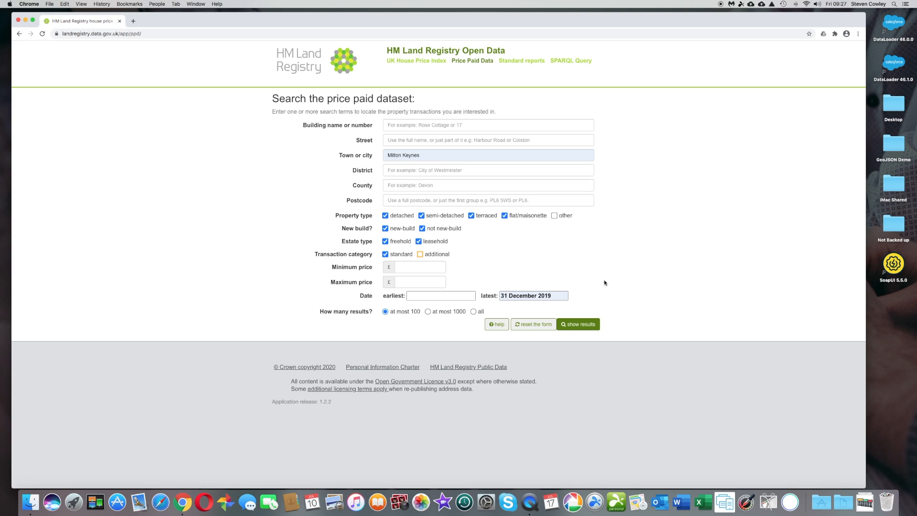
Run the price paid search and download all matching results as CSV
{"action": "left_click", "coordinate": [581, 325]}
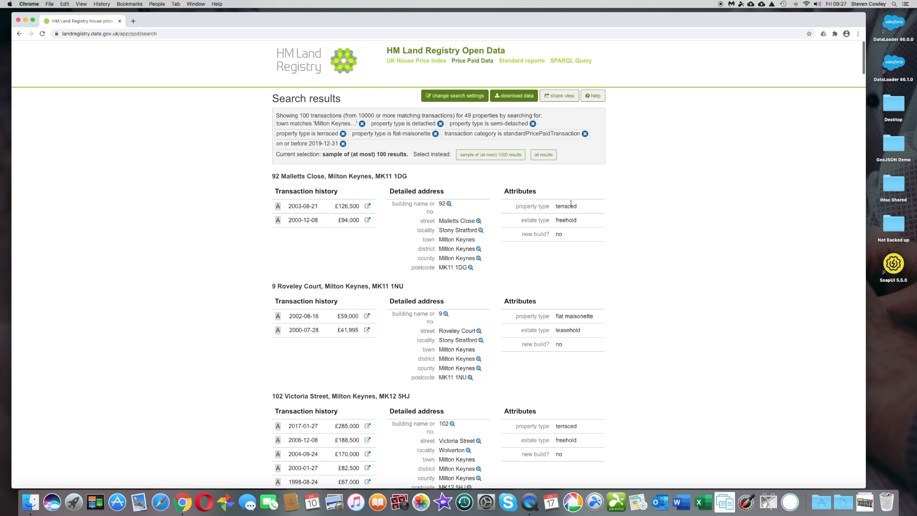
{"action": "left_click", "coordinate": [514, 96]}
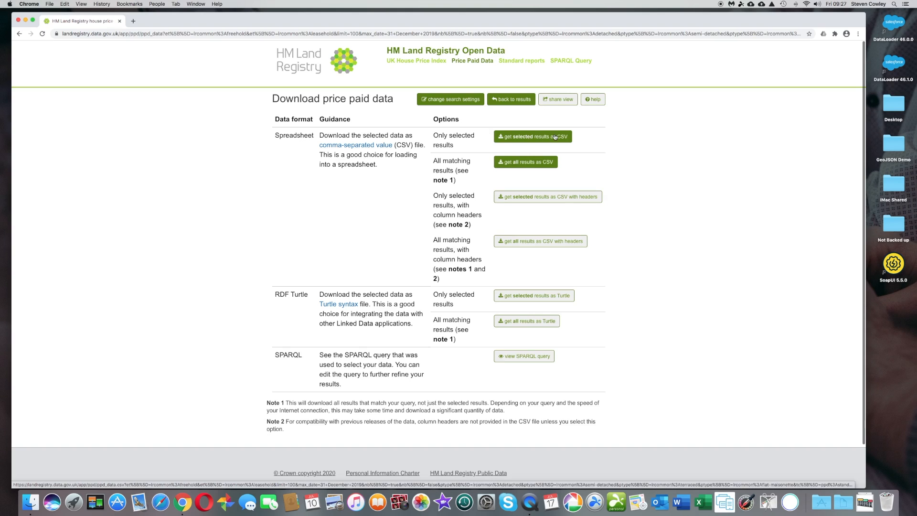
{"action": "left_click", "coordinate": [532, 163]}
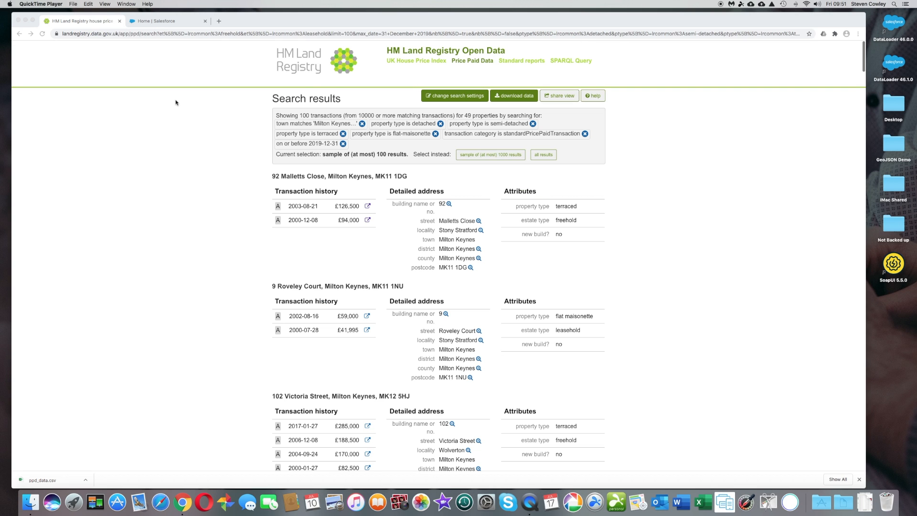
Switch to Salesforce and launch Analytics Studio
{"action": "left_click", "coordinate": [152, 21]}
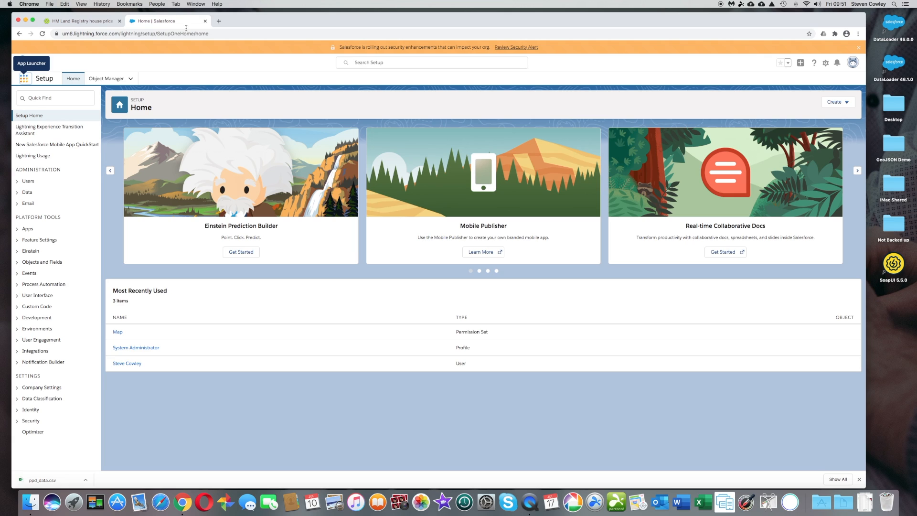
{"action": "left_click", "coordinate": [23, 78]}
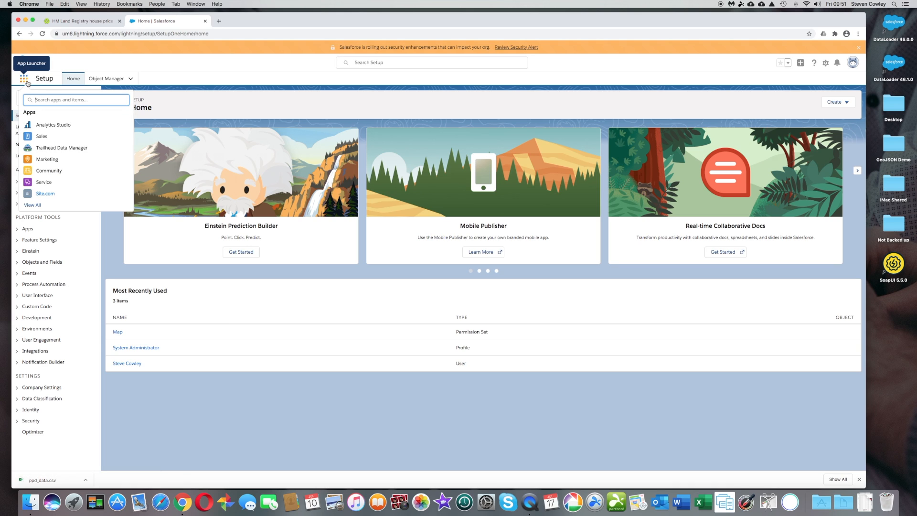
{"action": "left_click", "coordinate": [52, 124]}
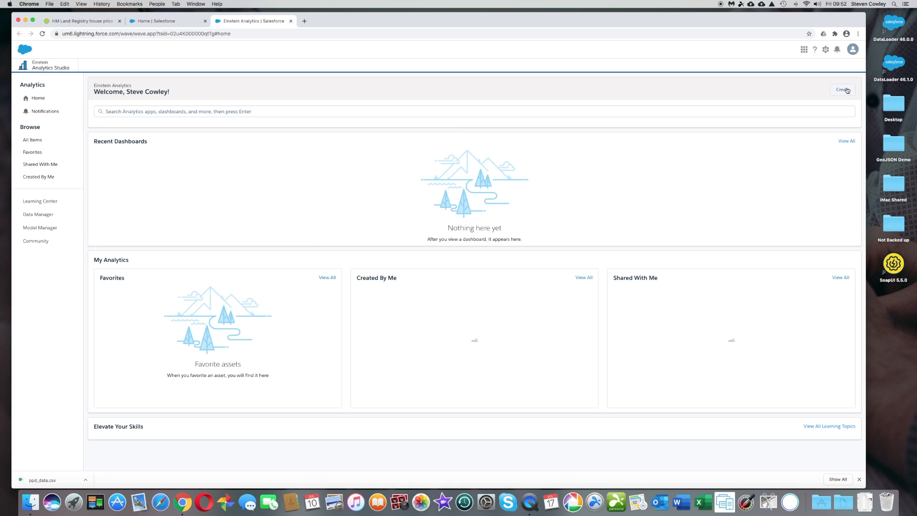
Start a new dataset from ppd_data.csv, accepting the name ppd_data, My Private App and the detected file properties
{"action": "left_click", "coordinate": [847, 90]}
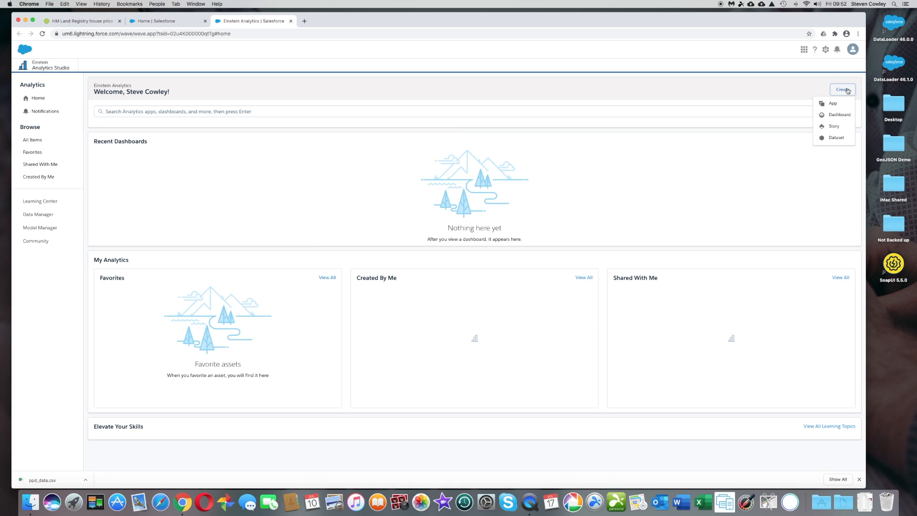
{"action": "left_click", "coordinate": [834, 138]}
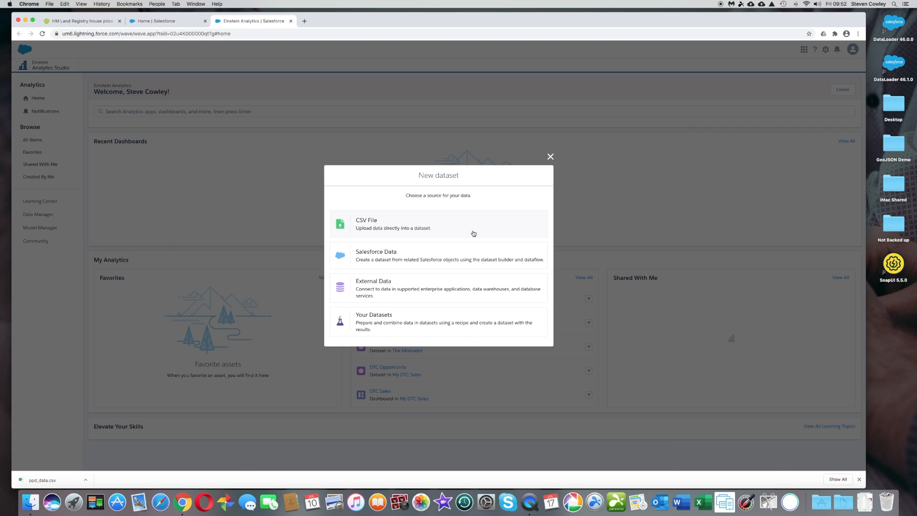
{"action": "left_click", "coordinate": [448, 221]}
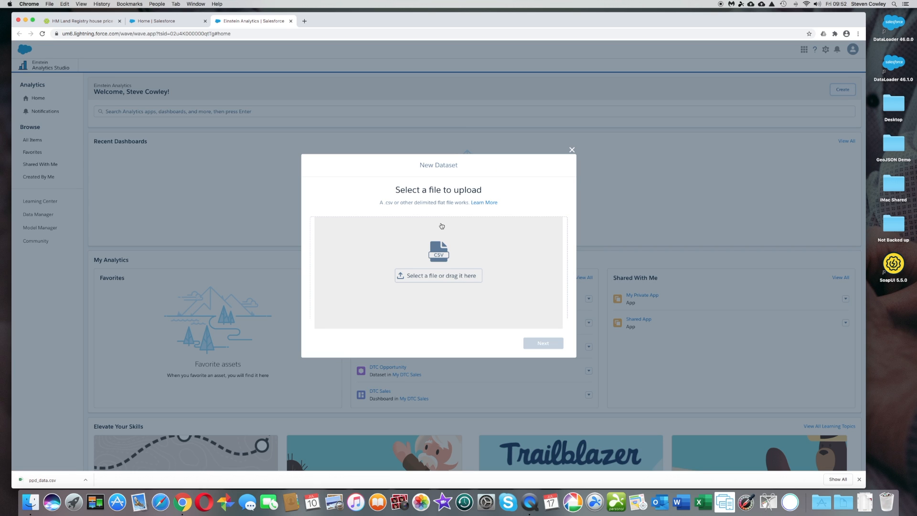
{"action": "left_click_drag", "start_coordinate": [401, 325], "coordinate": [435, 283]}
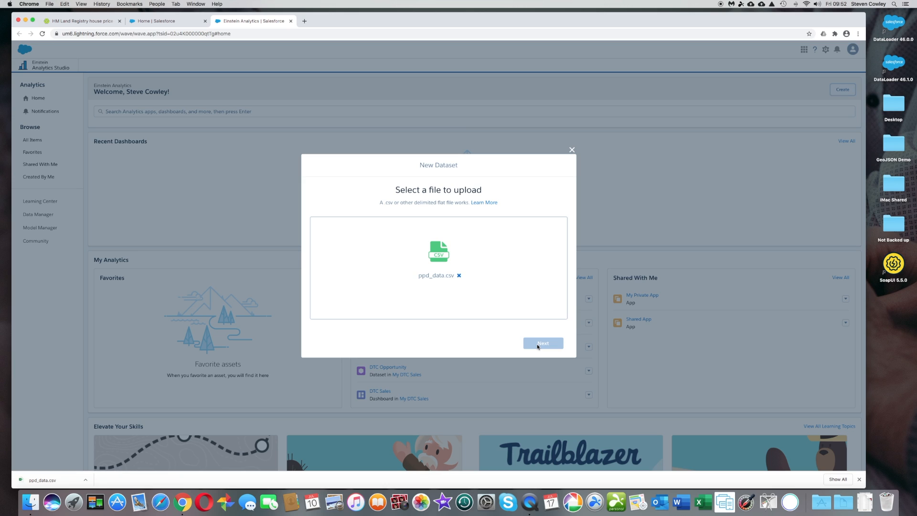
{"action": "left_click", "coordinate": [545, 343]}
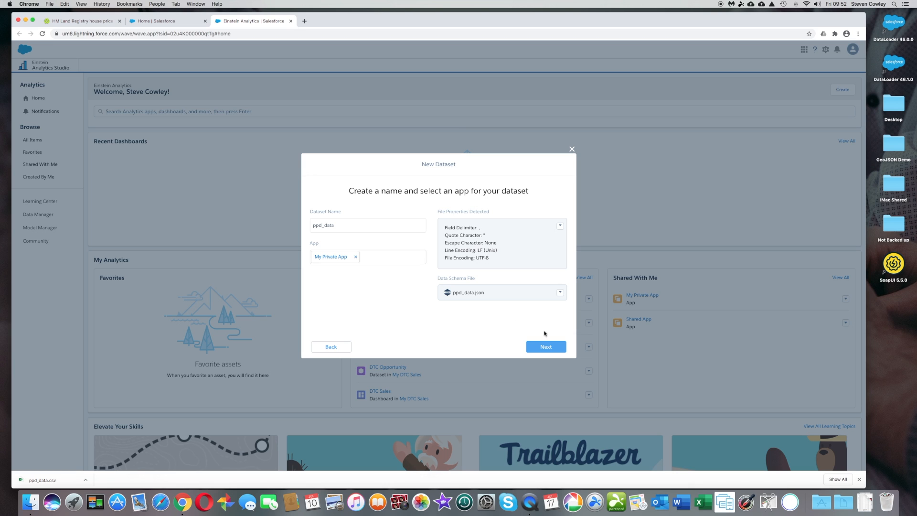
{"action": "left_click", "coordinate": [548, 346]}
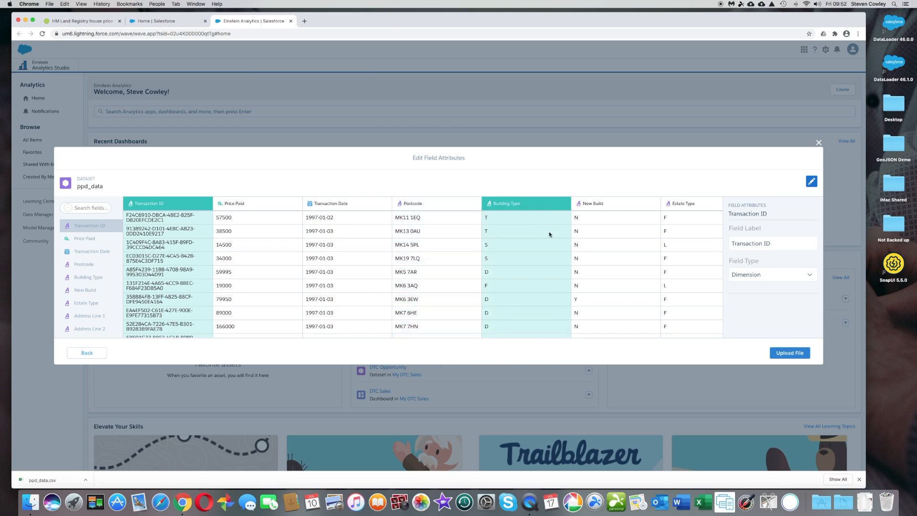
Examine the columns and rows of the ppd_data preview, including the field attributes of Price Paid and Address Line 2
{"action": "scroll", "coordinate": [610, 235], "scroll_direction": "down", "scroll_amount": 1}
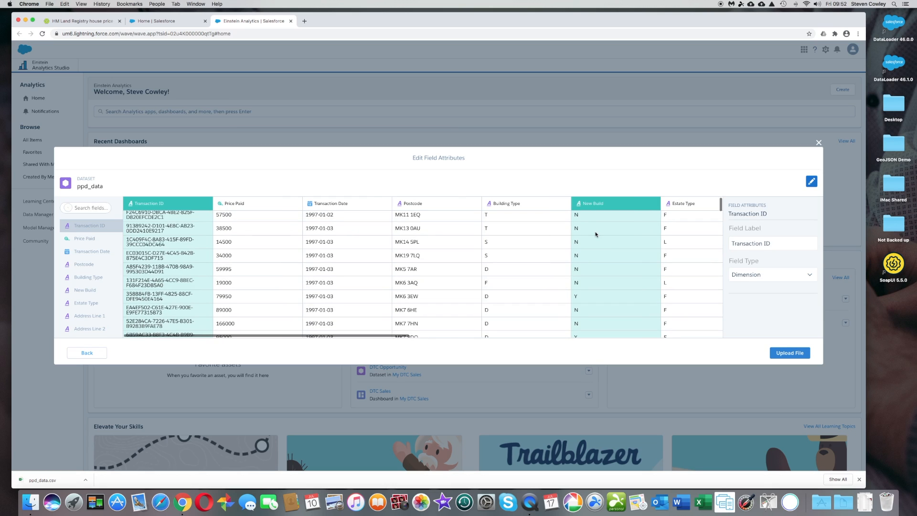
{"action": "left_click", "coordinate": [286, 257]}
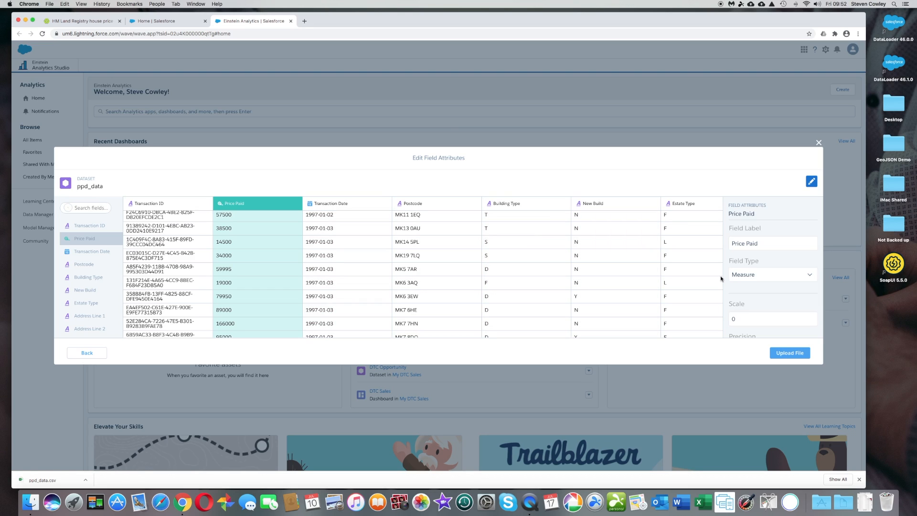
{"action": "scroll", "coordinate": [770, 300], "scroll_direction": "down", "scroll_amount": 2}
{"action": "scroll", "coordinate": [770, 300], "scroll_direction": "up", "scroll_amount": 2}
{"action": "scroll", "coordinate": [366, 283], "scroll_direction": "right", "scroll_amount": 1}
{"action": "scroll", "coordinate": [366, 282], "scroll_direction": "right", "scroll_amount": 5}
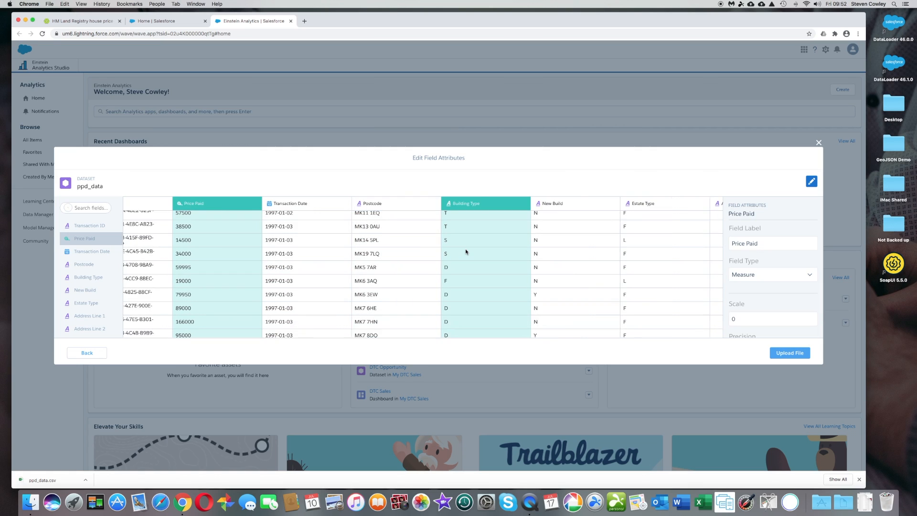
{"action": "scroll", "coordinate": [466, 252], "scroll_direction": "right", "scroll_amount": 8}
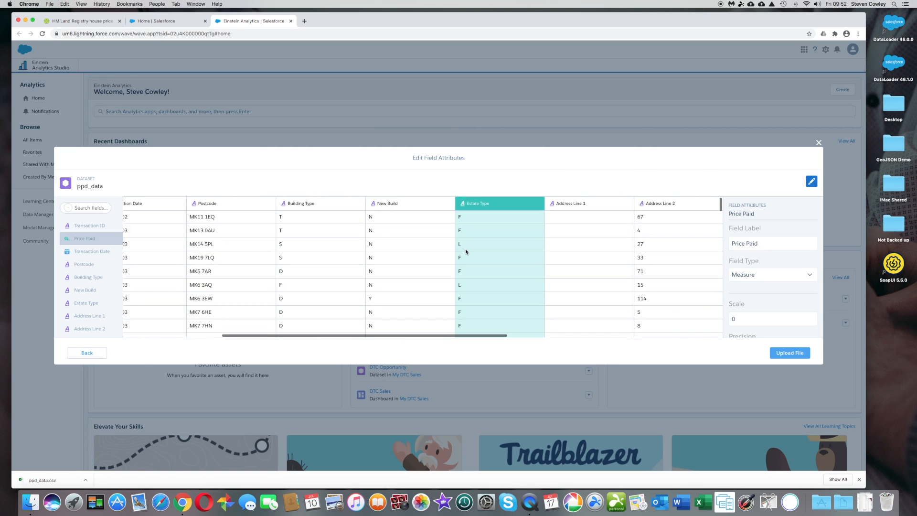
{"action": "scroll", "coordinate": [466, 252], "scroll_direction": "right", "scroll_amount": 1}
{"action": "left_click", "coordinate": [540, 246]}
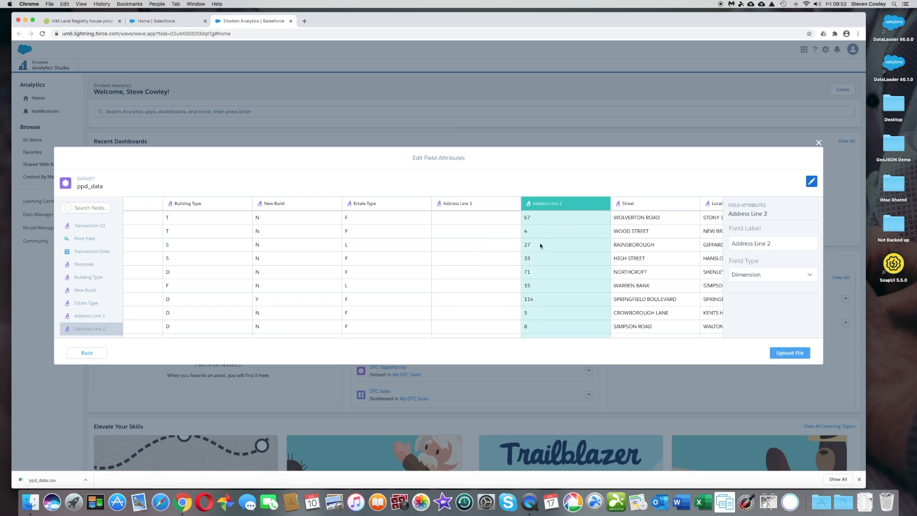
{"action": "scroll", "coordinate": [566, 247], "scroll_direction": "right", "scroll_amount": 5}
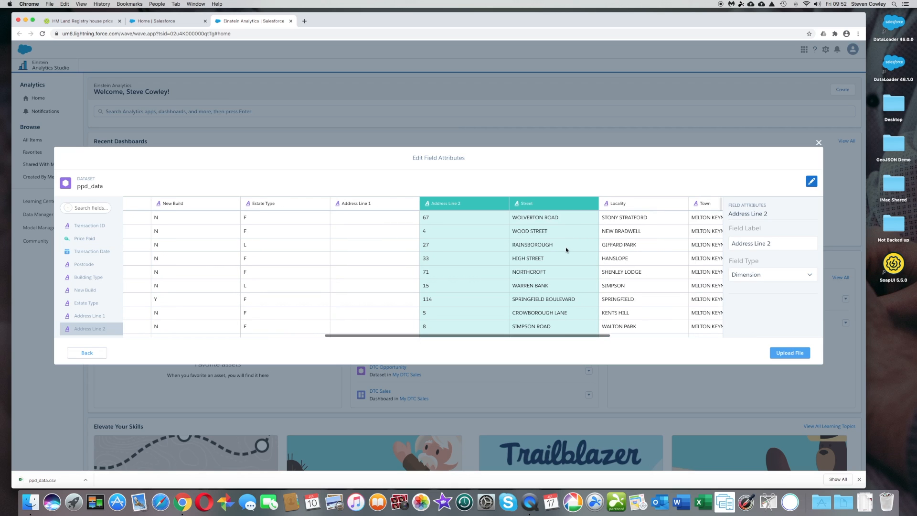
{"action": "scroll", "coordinate": [540, 257], "scroll_direction": "right", "scroll_amount": 8}
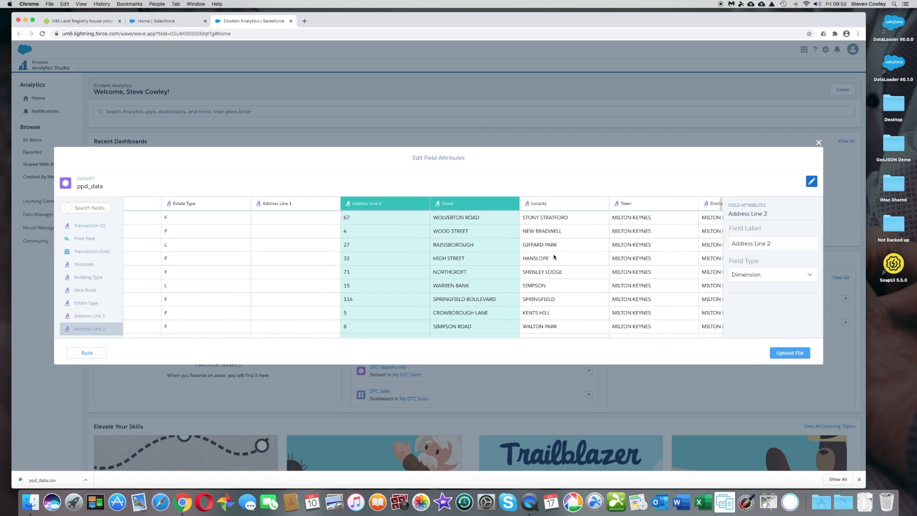
{"action": "scroll", "coordinate": [565, 257], "scroll_direction": "right", "scroll_amount": 3}
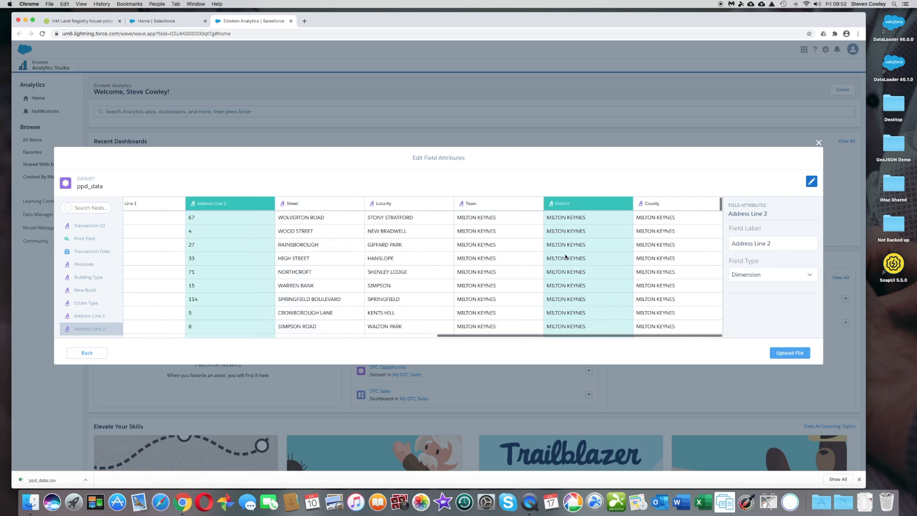
{"action": "scroll", "coordinate": [566, 256], "scroll_direction": "left", "scroll_amount": 1}
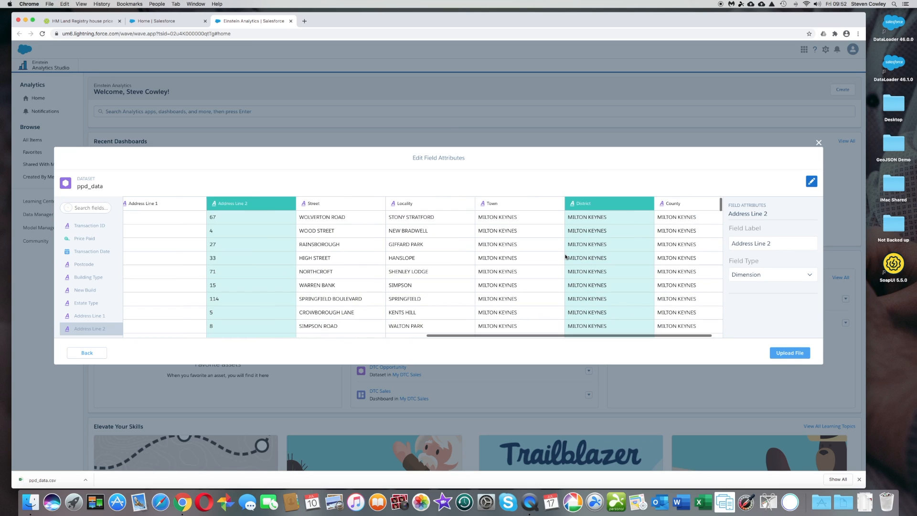
{"action": "scroll", "coordinate": [565, 257], "scroll_direction": "left", "scroll_amount": 3}
{"action": "scroll", "coordinate": [565, 257], "scroll_direction": "left", "scroll_amount": 1}
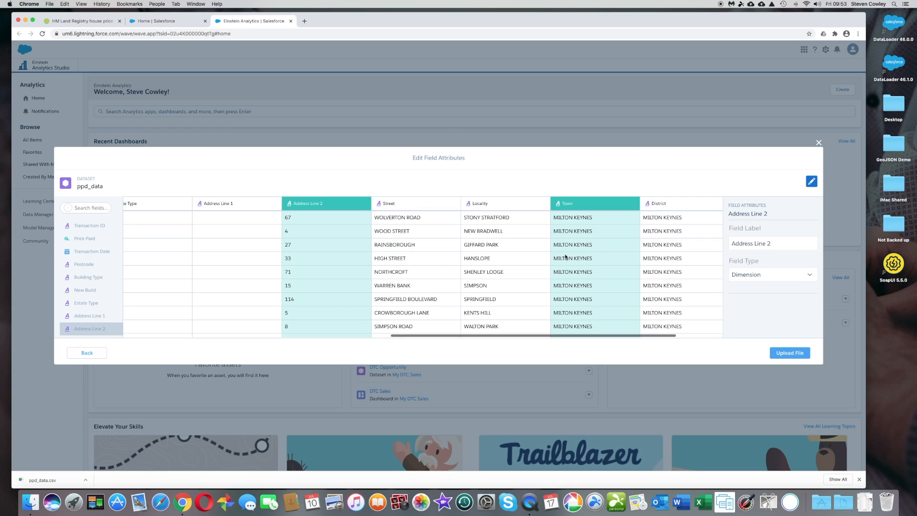
{"action": "scroll", "coordinate": [566, 257], "scroll_direction": "right", "scroll_amount": 3}
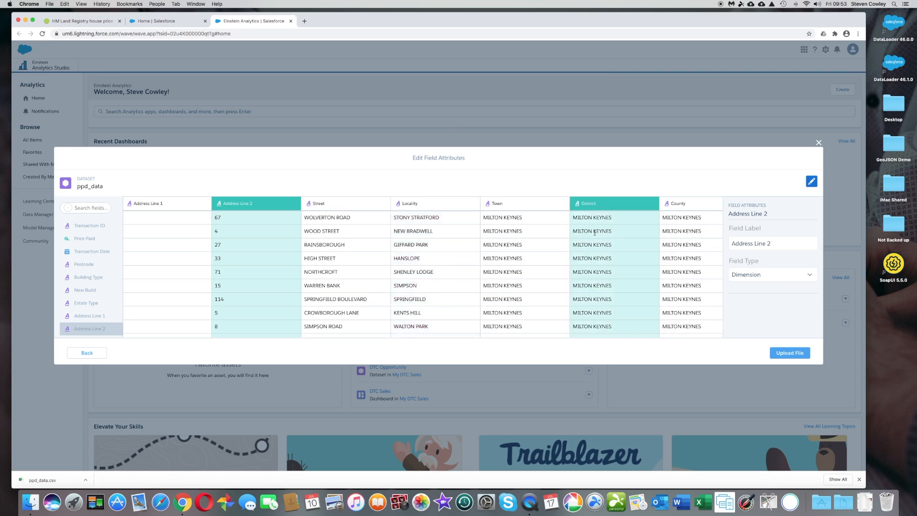
{"action": "scroll", "coordinate": [502, 252], "scroll_direction": "left", "scroll_amount": 2}
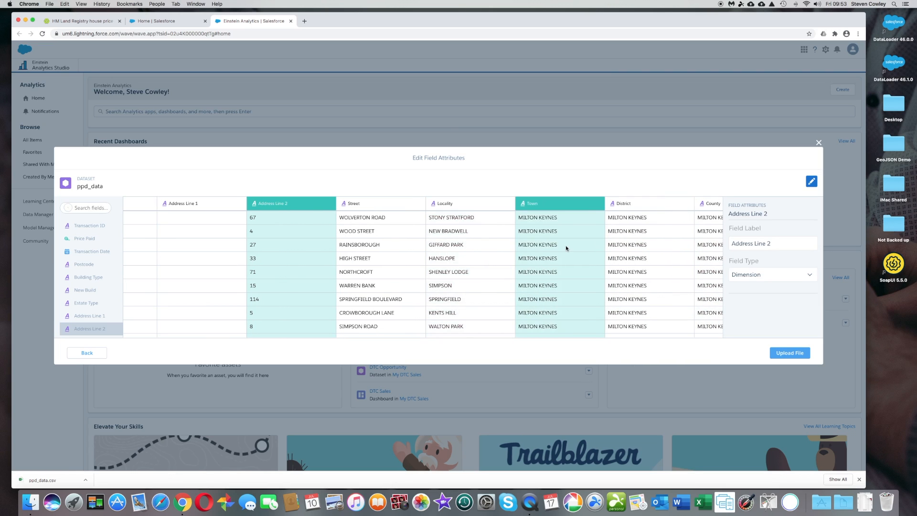
{"action": "scroll", "coordinate": [476, 267], "scroll_direction": "left", "scroll_amount": 6}
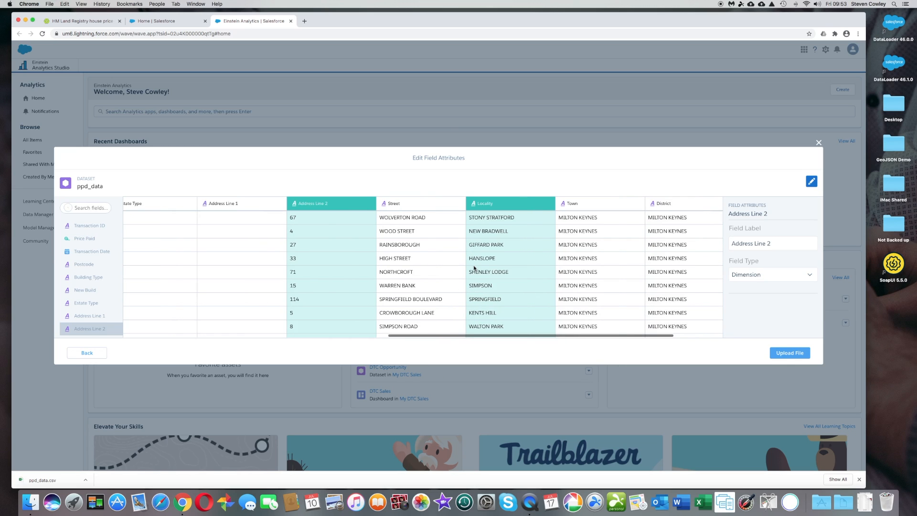
{"action": "scroll", "coordinate": [474, 268], "scroll_direction": "left", "scroll_amount": 9}
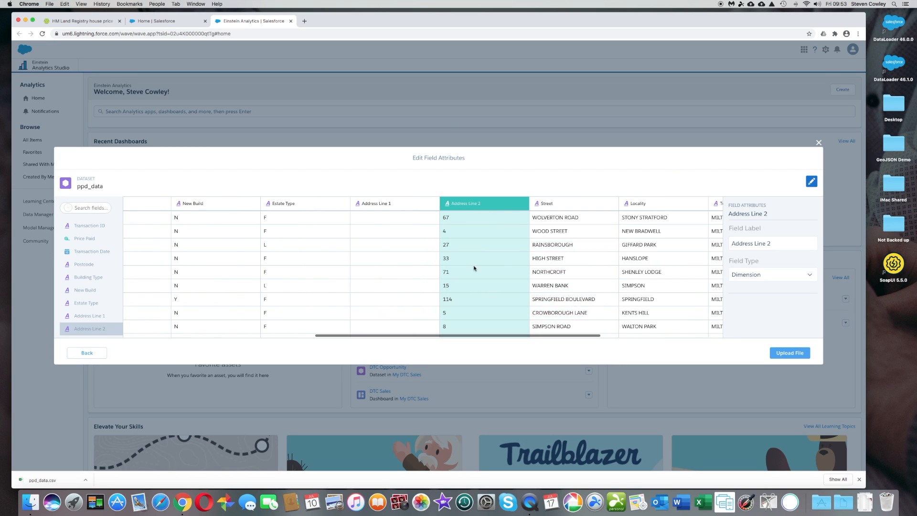
{"action": "scroll", "coordinate": [475, 268], "scroll_direction": "left", "scroll_amount": 20}
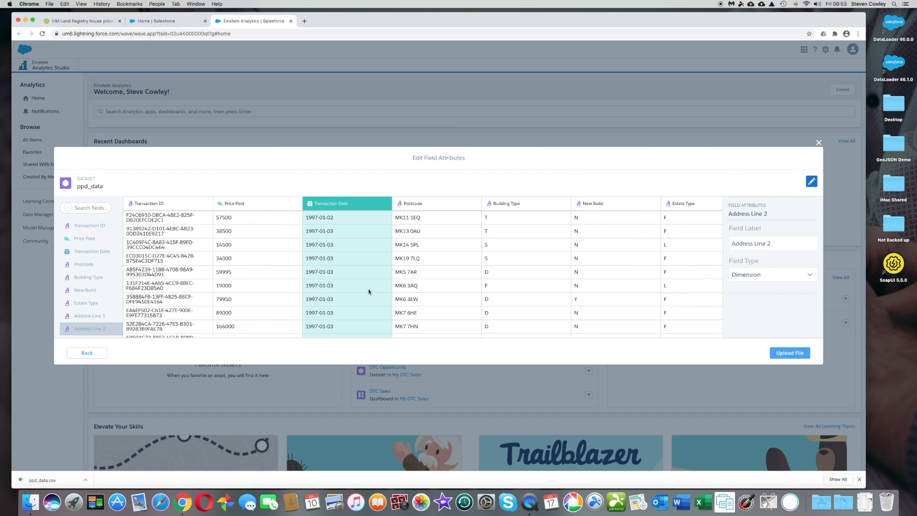
{"action": "scroll", "coordinate": [294, 292], "scroll_direction": "down", "scroll_amount": 3}
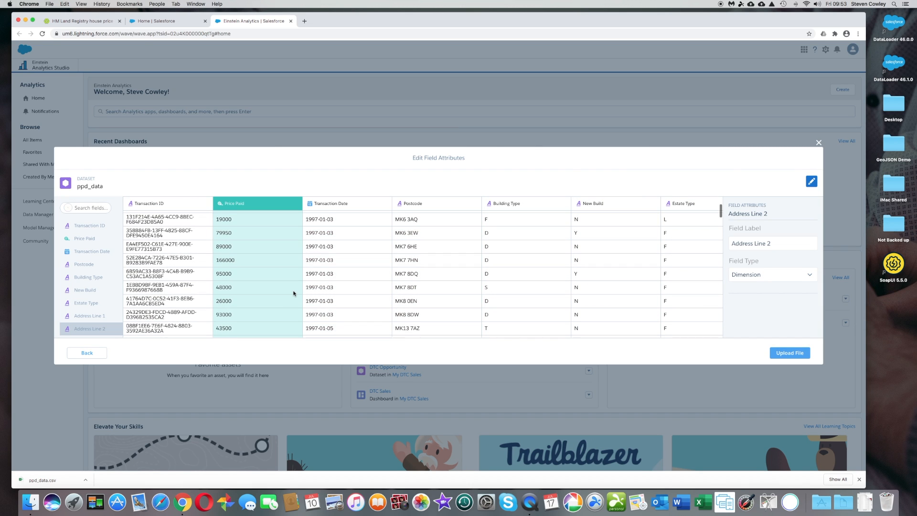
Upload the ppd_data file and expand its upload job in the Data Manager monitor
{"action": "left_click", "coordinate": [787, 355]}
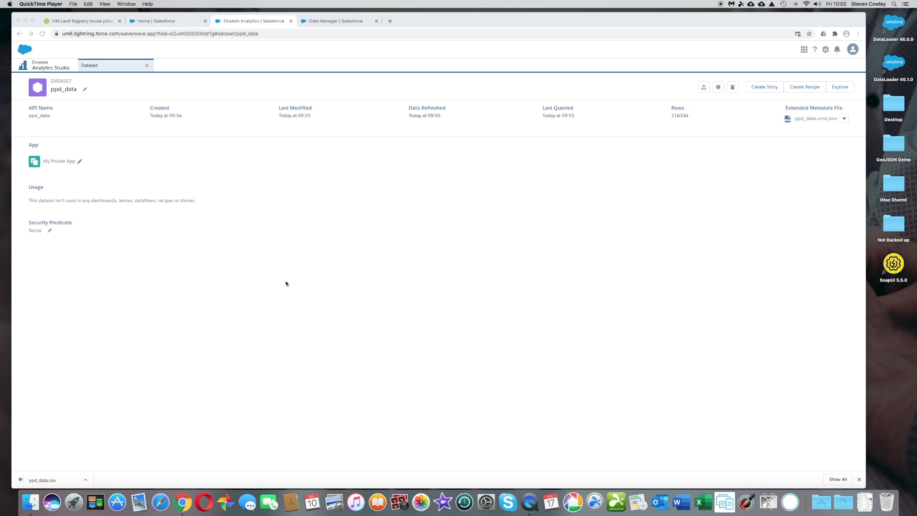
{"action": "left_click", "coordinate": [332, 25]}
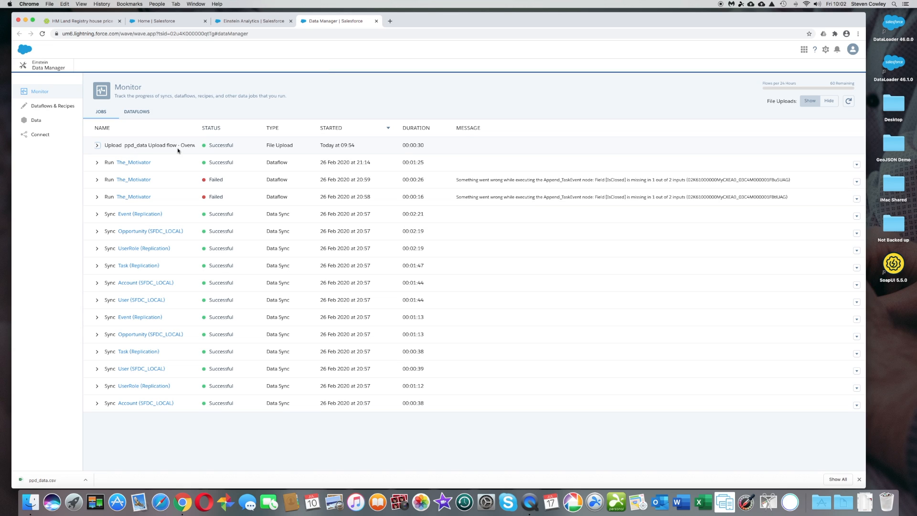
{"action": "left_click", "coordinate": [97, 146]}
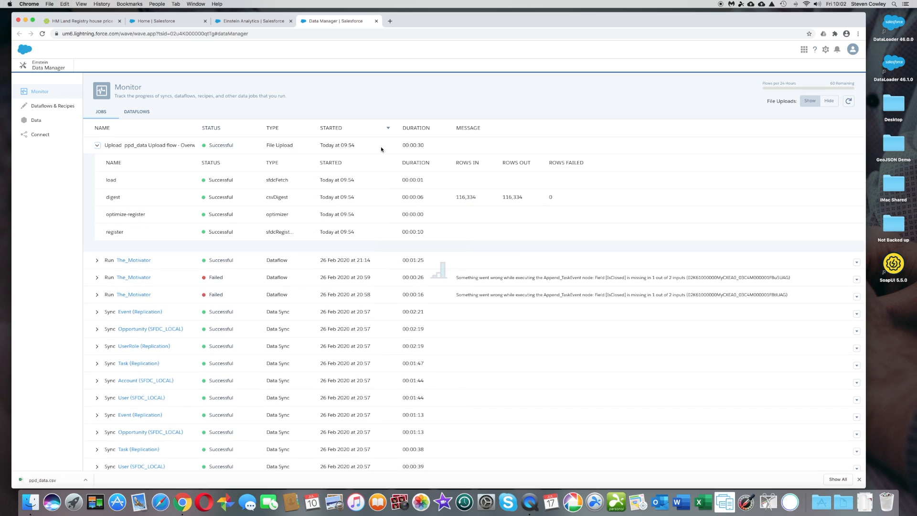